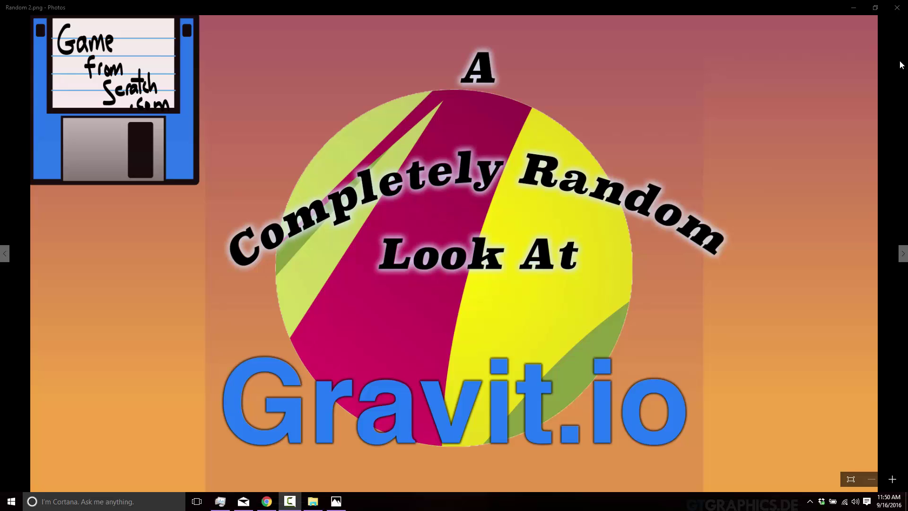
# Show the raster-versus-vector comparison image in Google Chrome
pyautogui.click(267, 501)
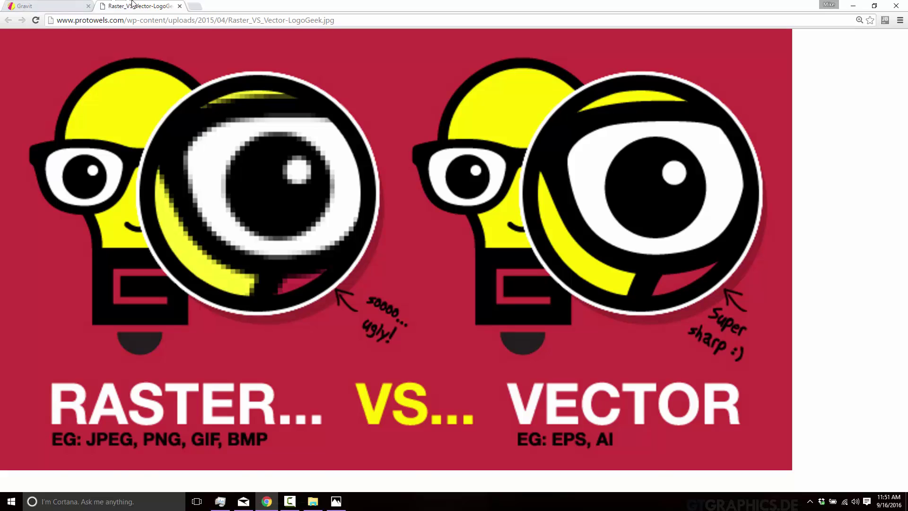
# Start a free Gravit signup, pass the robot check and submit a username
pyautogui.click(64, 6)
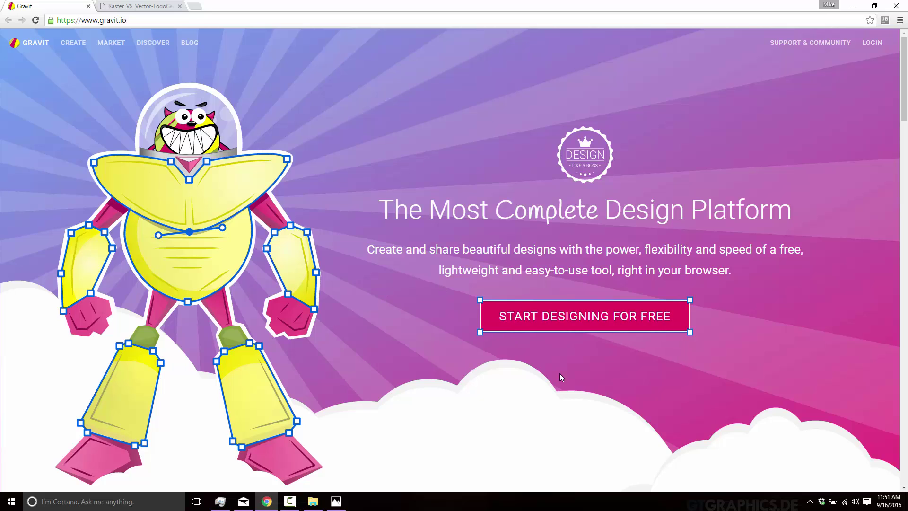
pyautogui.click(591, 315)
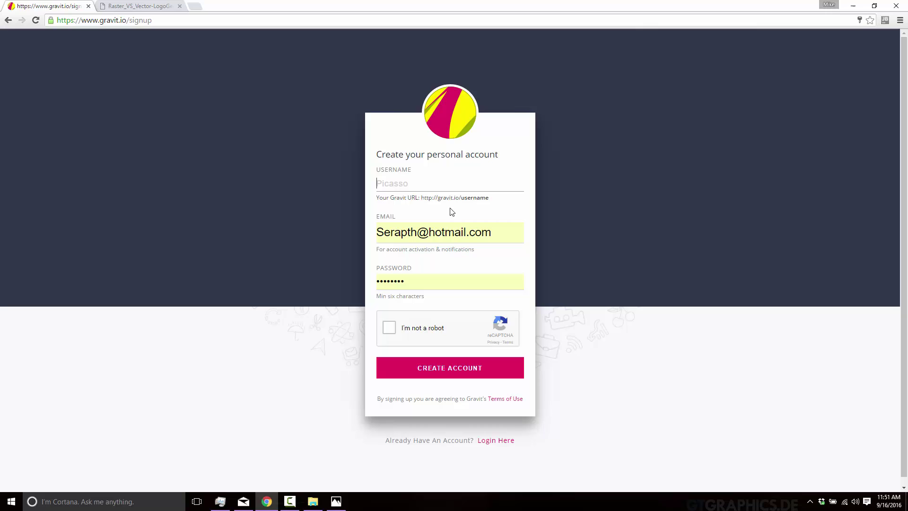
pyautogui.click(407, 328)
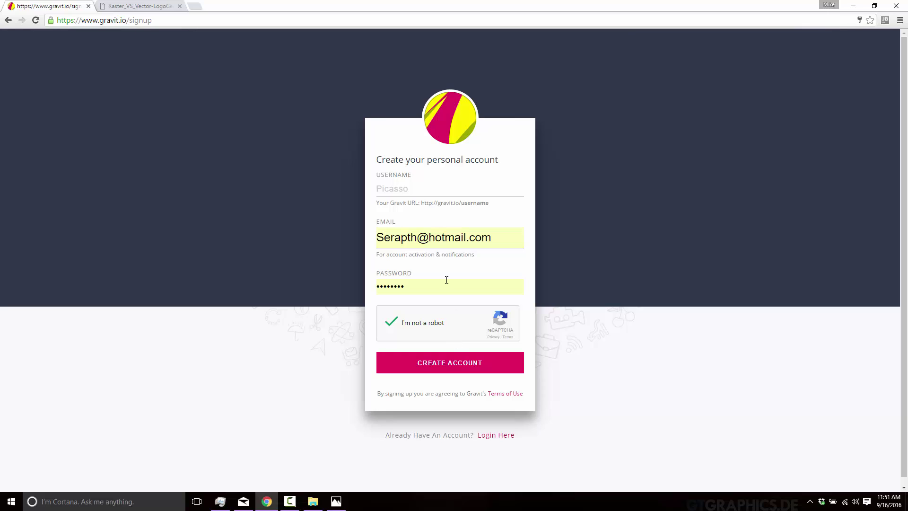
pyautogui.click(420, 192)
pyautogui.write('Serapth')
pyautogui.press('Return')
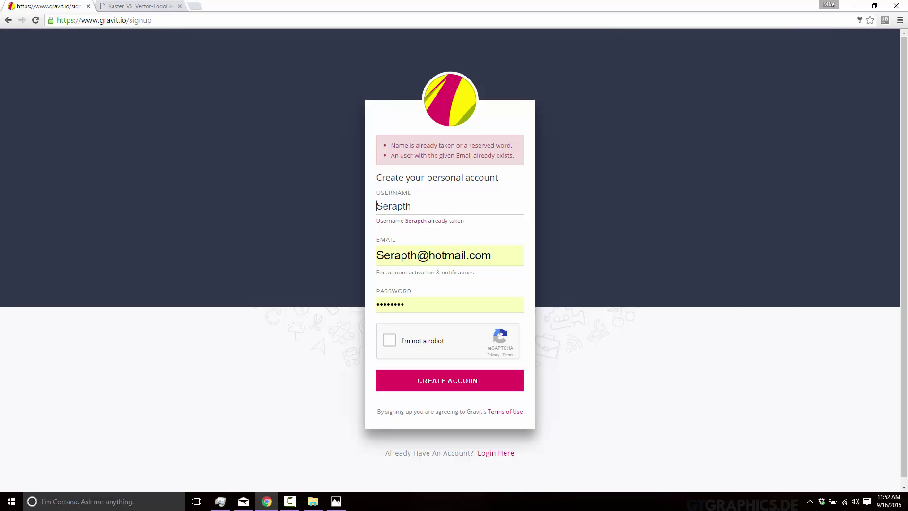
# Clear the already-taken username and switch to logging in with an existing account
pyautogui.hotkey('ctrl', 'a')
pyautogui.write('`')
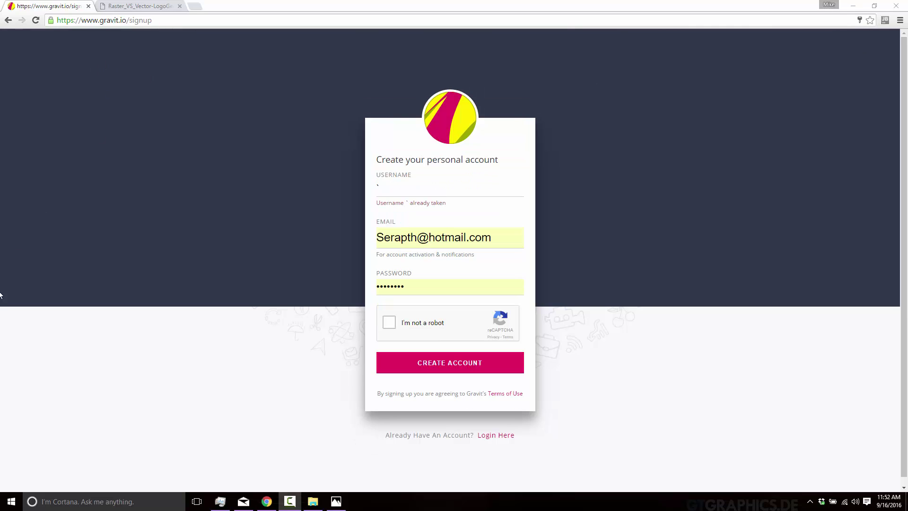
pyautogui.click(501, 436)
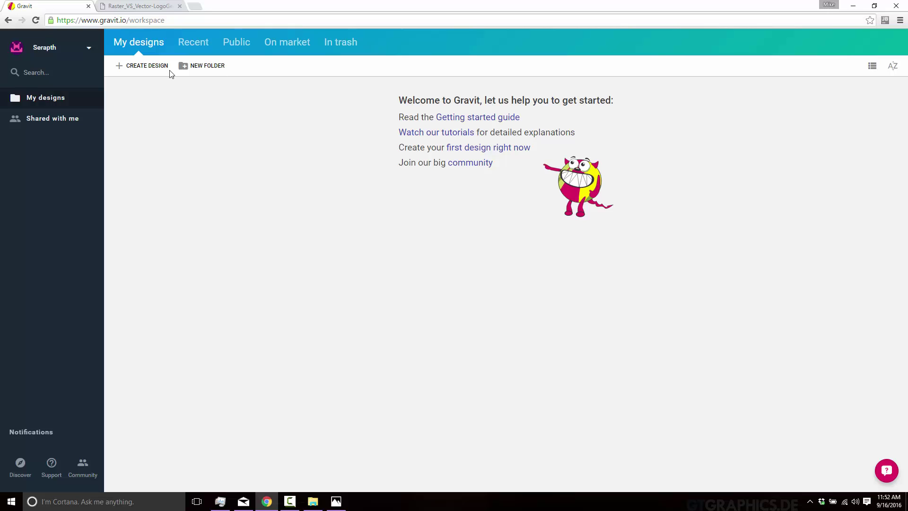
# Look at the published market designs, then return to the My designs workspace
pyautogui.click(288, 48)
pyautogui.click(154, 45)
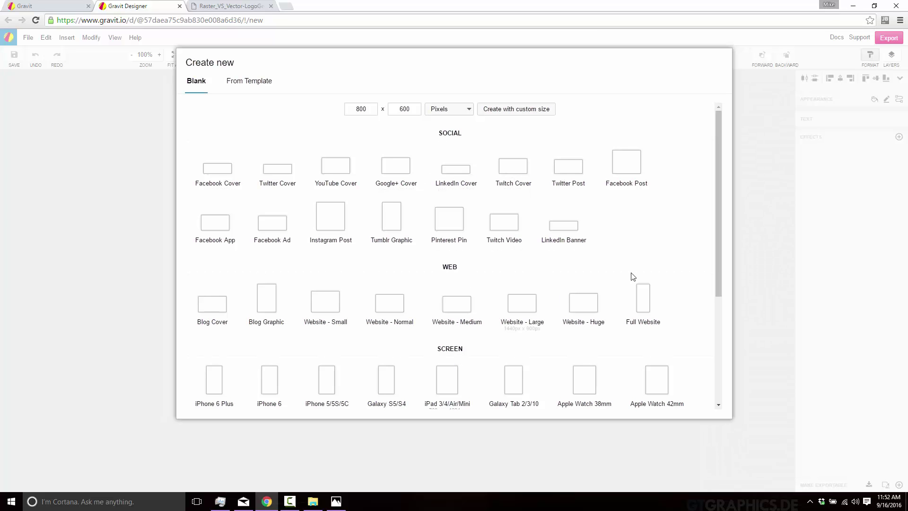
pyautogui.moveTo(720, 271); pyautogui.dragTo(728, 385)
pyautogui.scroll(4, 434, 312)
# Enter a custom new-design size of 600 × 300 pixels
pyautogui.click(372, 109)
pyautogui.press('BackSpace')
pyautogui.press('BackSpace')
pyautogui.press('BackSpace')
pyautogui.write('600')
pyautogui.press('Tab')
pyautogui.write('300')
# Create the 600×300 canvas and draw a closed five-sided polygon with the Pen tool
pyautogui.click(506, 109)
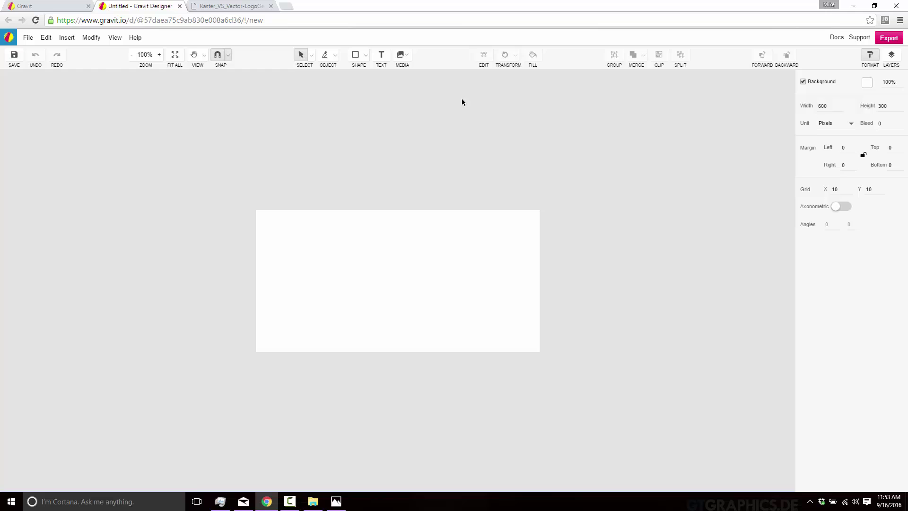
pyautogui.click(367, 58)
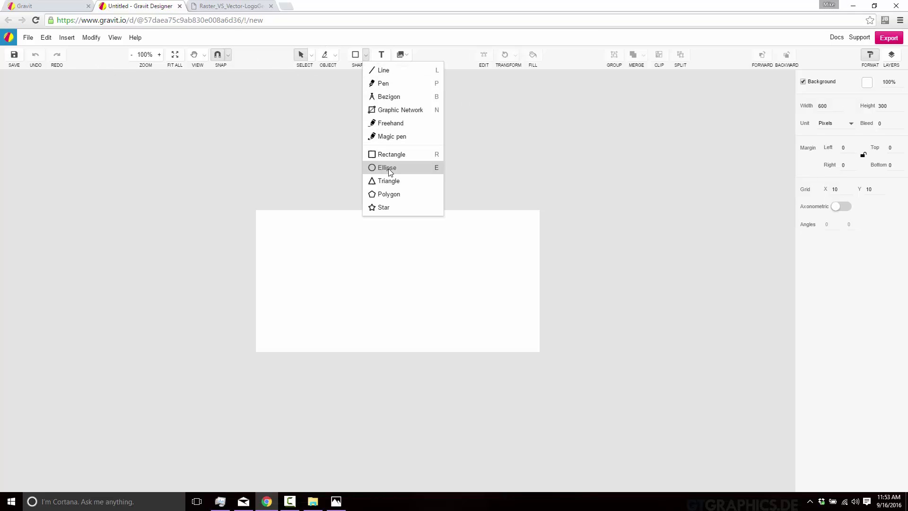
pyautogui.click(388, 83)
pyautogui.moveTo(323, 266); pyautogui.dragTo(387, 292)
pyautogui.click(395, 294)
pyautogui.click(471, 264)
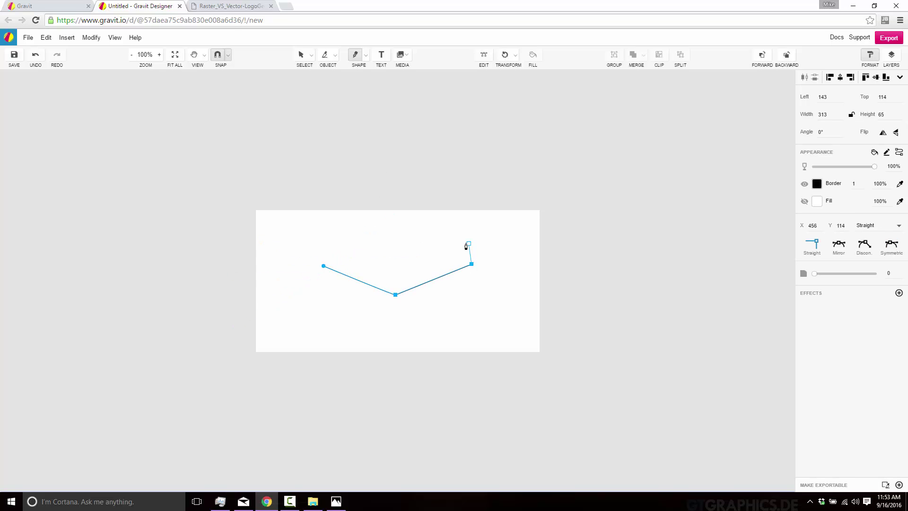
pyautogui.click(469, 243)
pyautogui.click(401, 236)
pyautogui.click(341, 243)
pyautogui.click(323, 266)
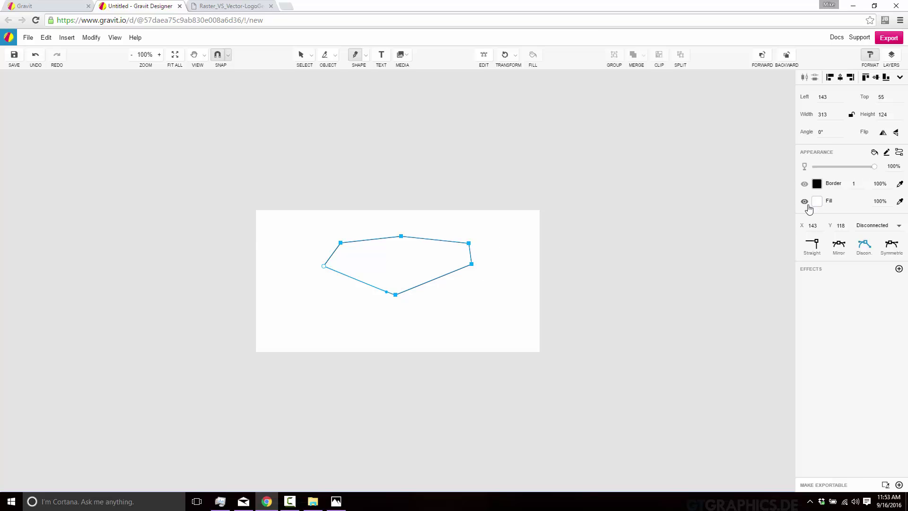
# Enable the polygon's fill and make it dark red #C32020
pyautogui.click(804, 201)
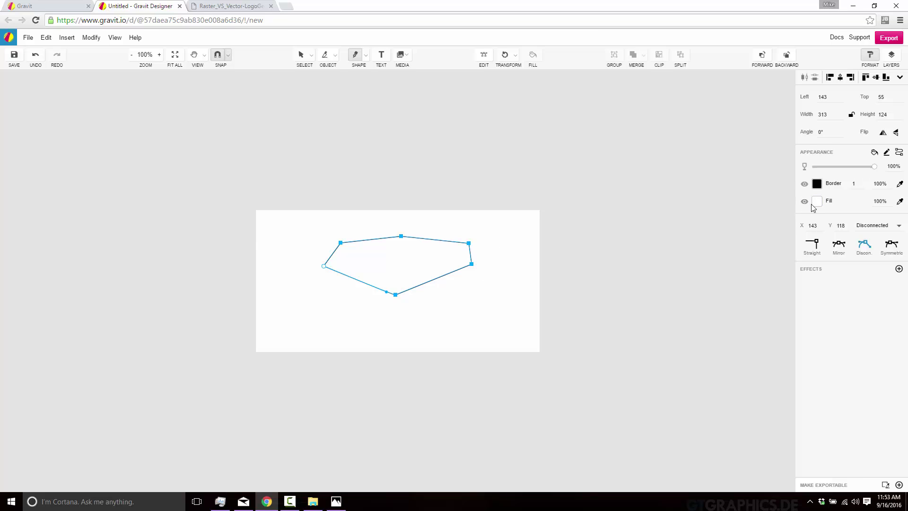
pyautogui.click(816, 202)
pyautogui.click(808, 236)
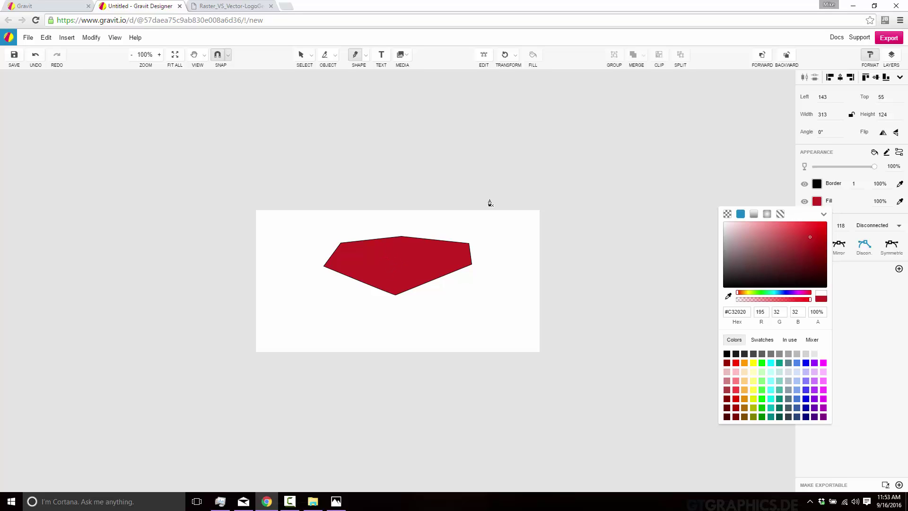
# Draw an ellipse overlapping the polygon's bottom edge and select both shapes
pyautogui.click(366, 55)
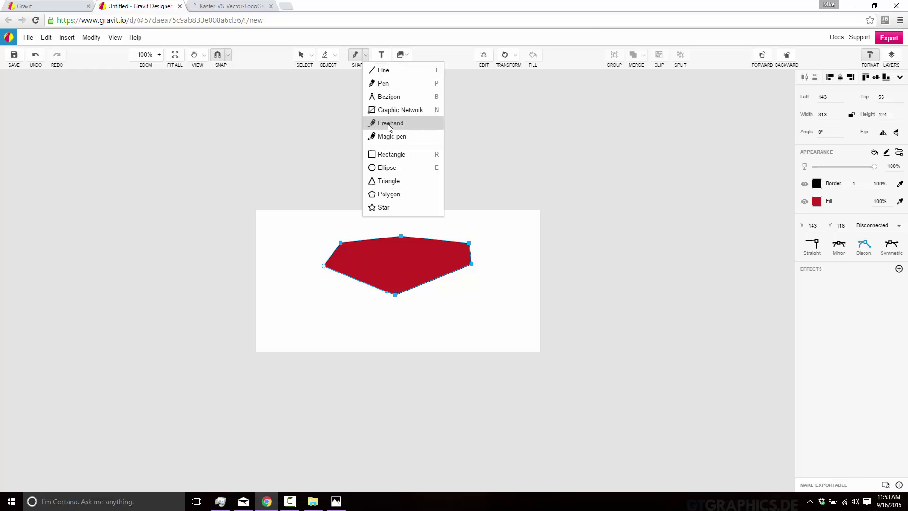
pyautogui.click(400, 168)
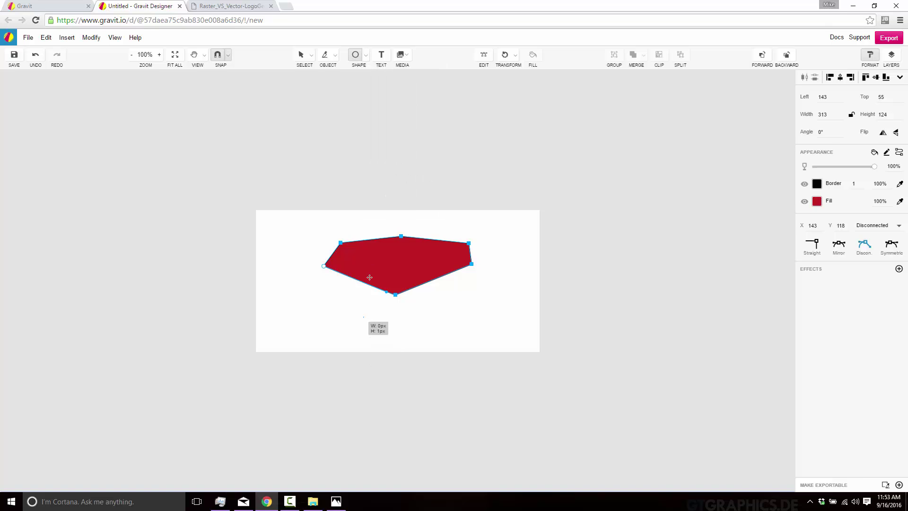
pyautogui.moveTo(363, 317); pyautogui.dragTo(432, 275)
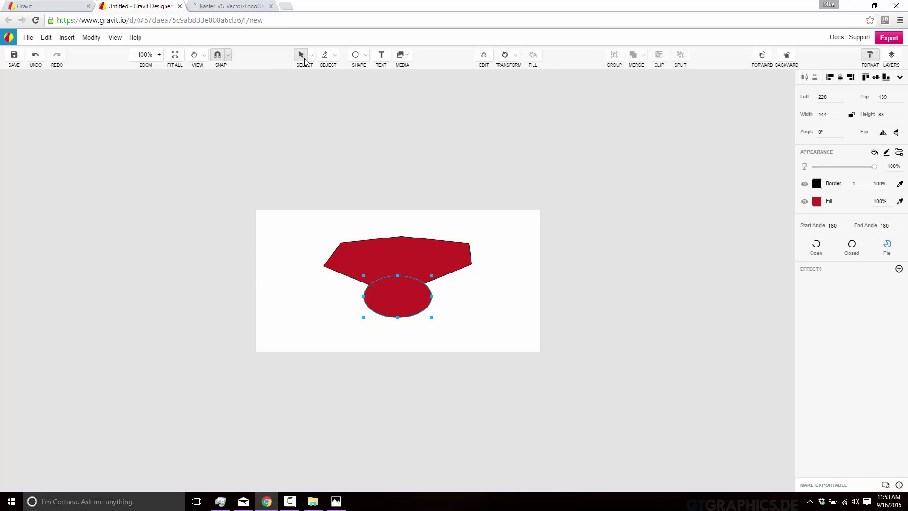
pyautogui.click(403, 246)
pyautogui.keyDown('shift'); pyautogui.click(402, 303); pyautogui.keyUp('shift')
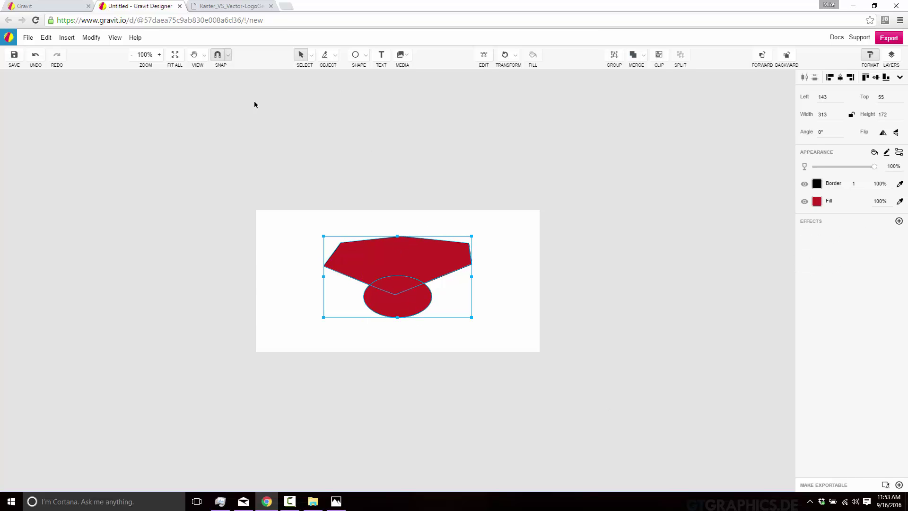
# Subtract the ellipse from the polygon via Modify > Create Compound Shape > Subtract
pyautogui.click(335, 56)
pyautogui.click(311, 56)
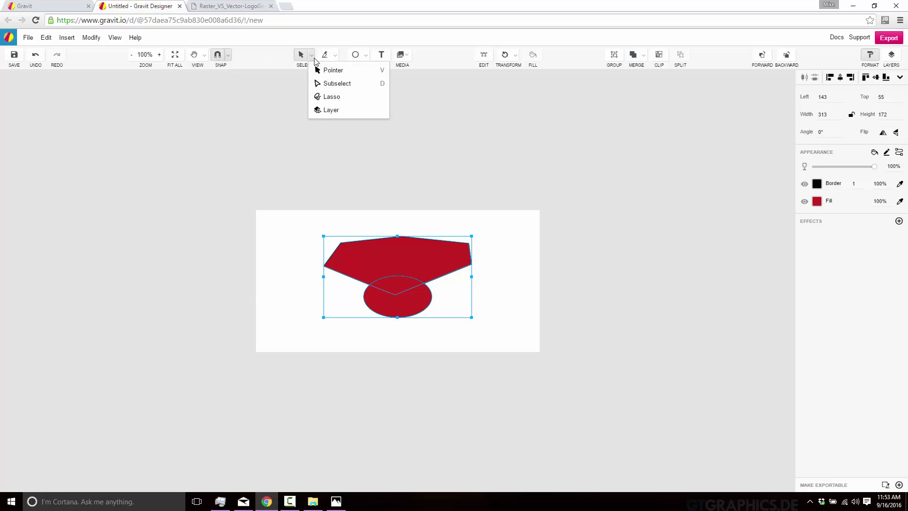
pyautogui.click(403, 102)
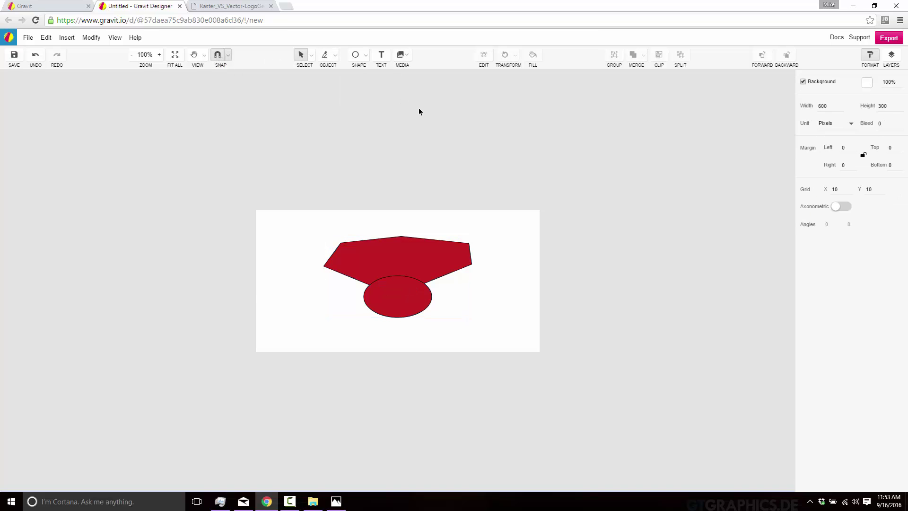
pyautogui.click(91, 37)
pyautogui.click(145, 152)
pyautogui.click(397, 259)
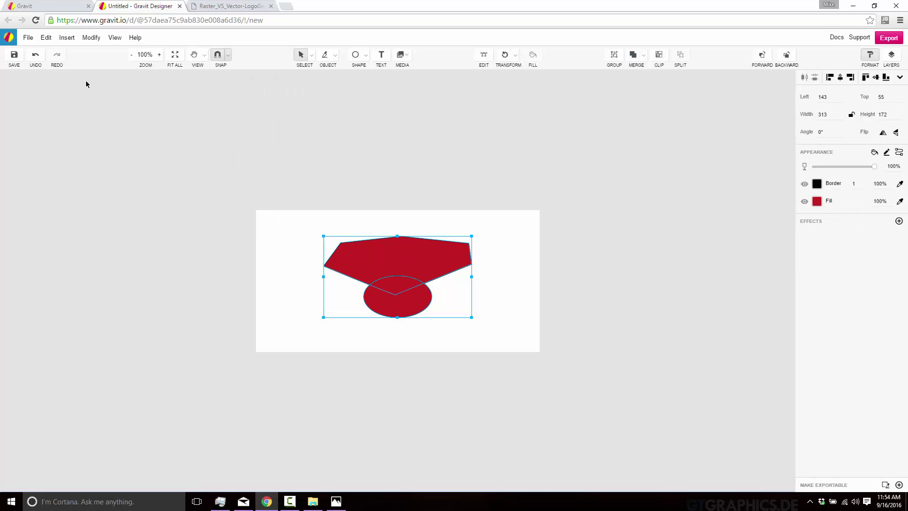
pyautogui.click(91, 39)
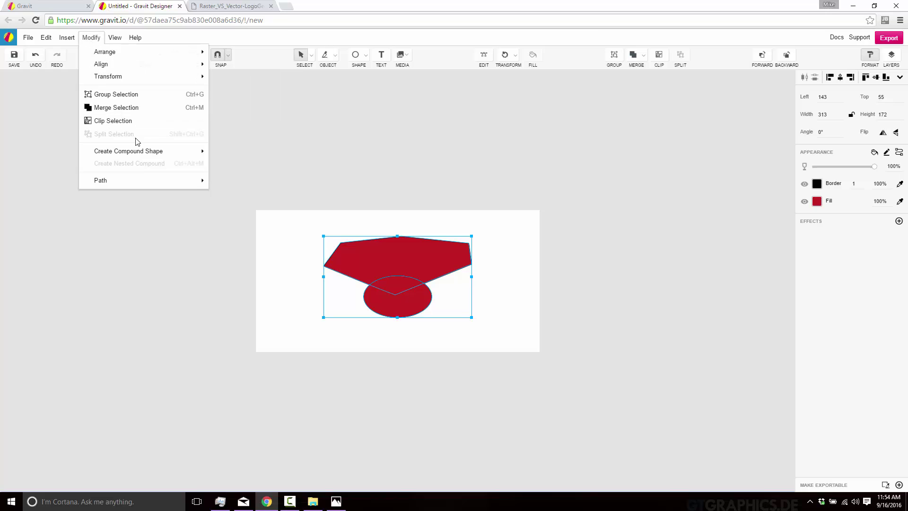
pyautogui.moveTo(147, 152)
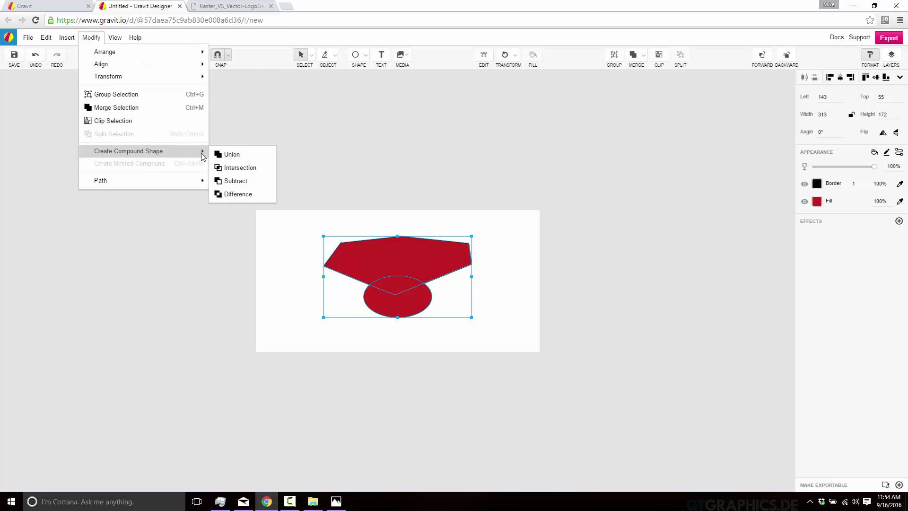
pyautogui.click(237, 180)
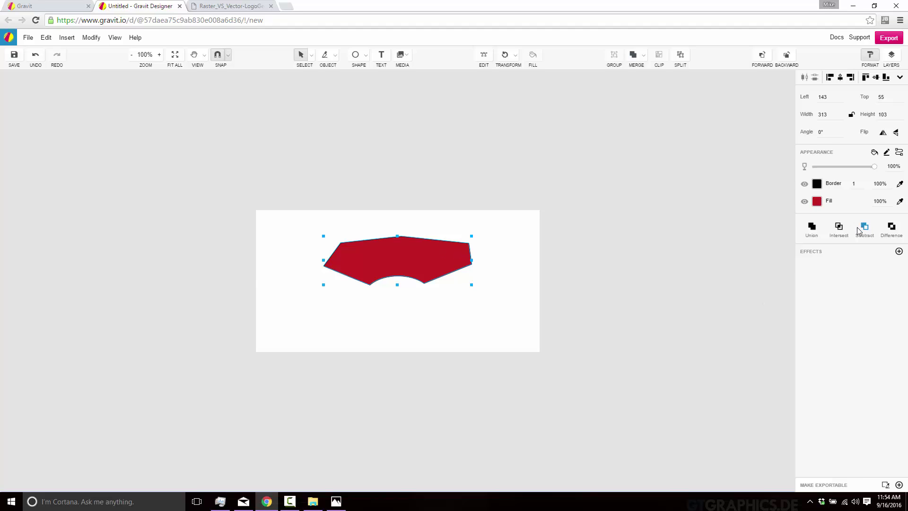
# Add a yellow Inner Glow with radius about 21.9 to the notched red shape
pyautogui.click(899, 251)
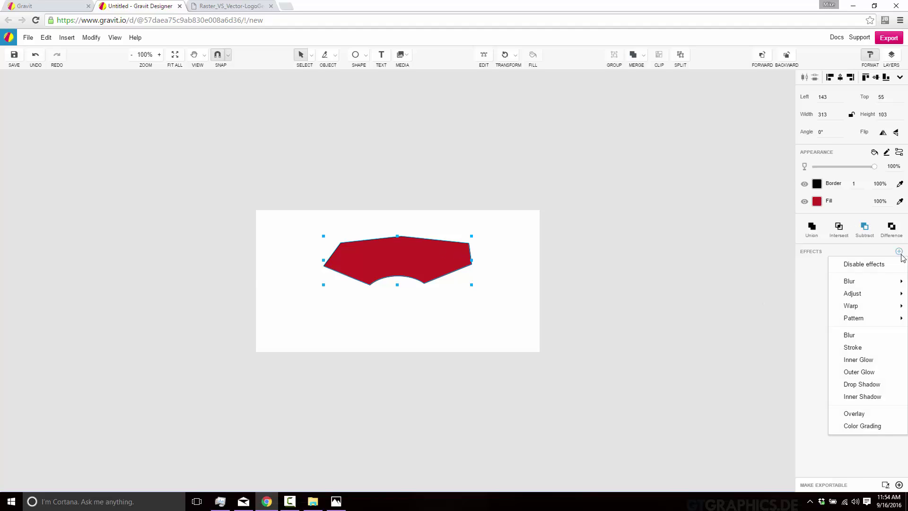
pyautogui.moveTo(846, 304)
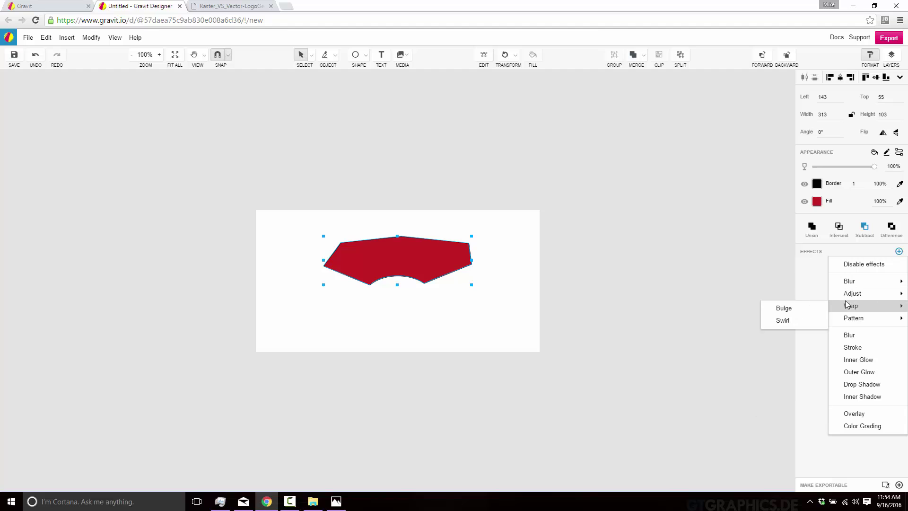
pyautogui.click(858, 361)
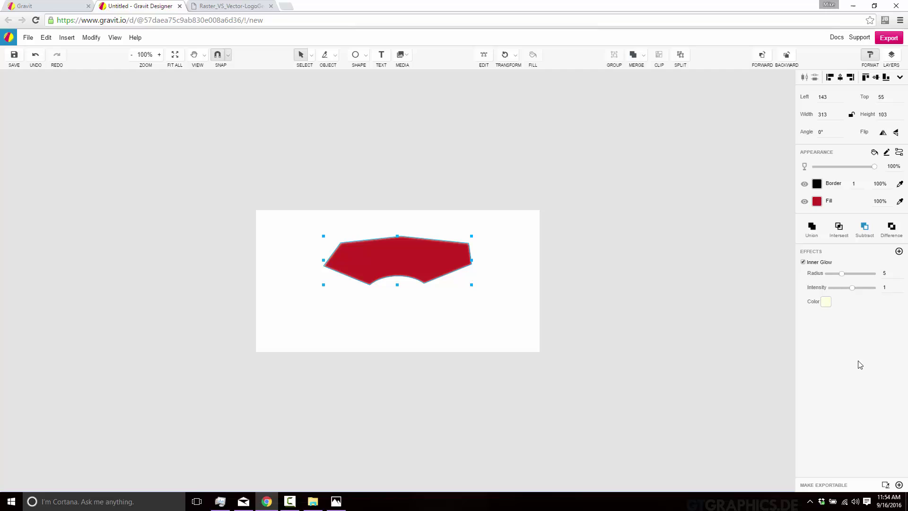
pyautogui.click(826, 302)
pyautogui.click(896, 100)
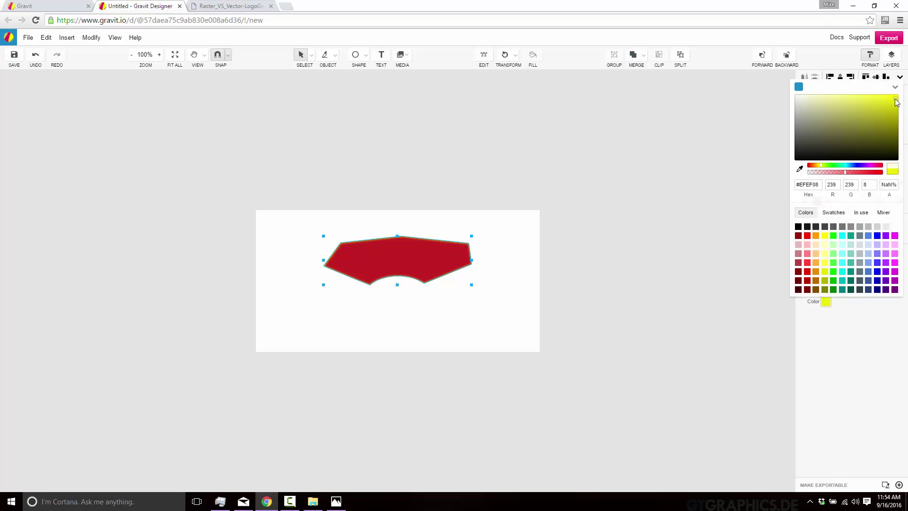
pyautogui.click(860, 443)
pyautogui.click(842, 273)
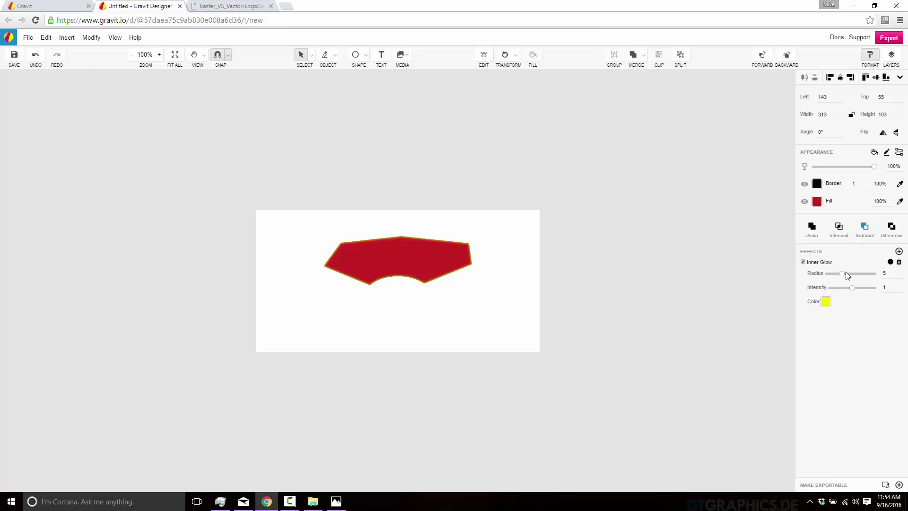
pyautogui.moveTo(847, 275); pyautogui.dragTo(858, 274)
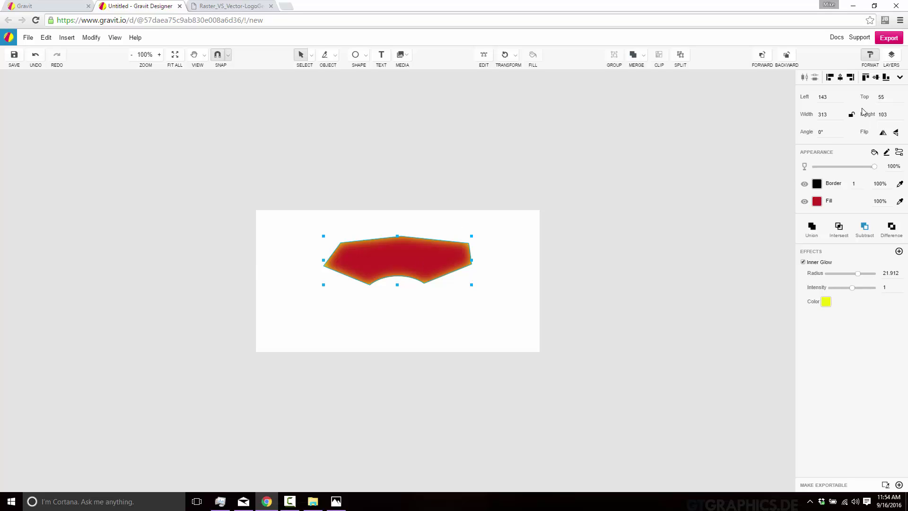
pyautogui.click(892, 59)
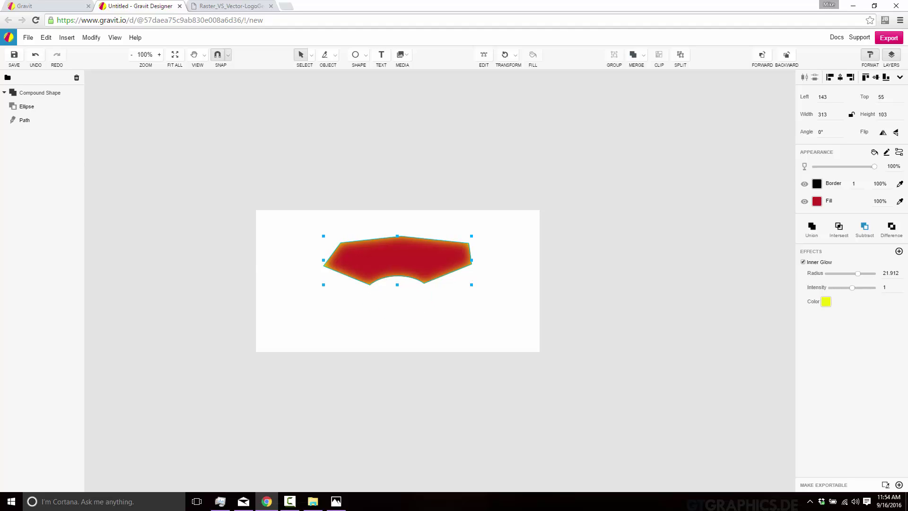
pyautogui.click(892, 61)
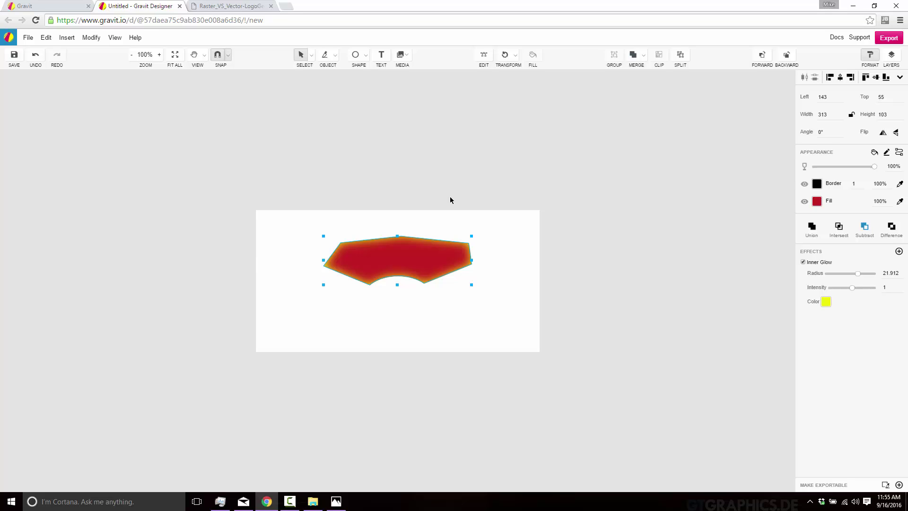
# Delete the polygon and draw a wide rectangle with corner radius 21
pyautogui.press('Delete')
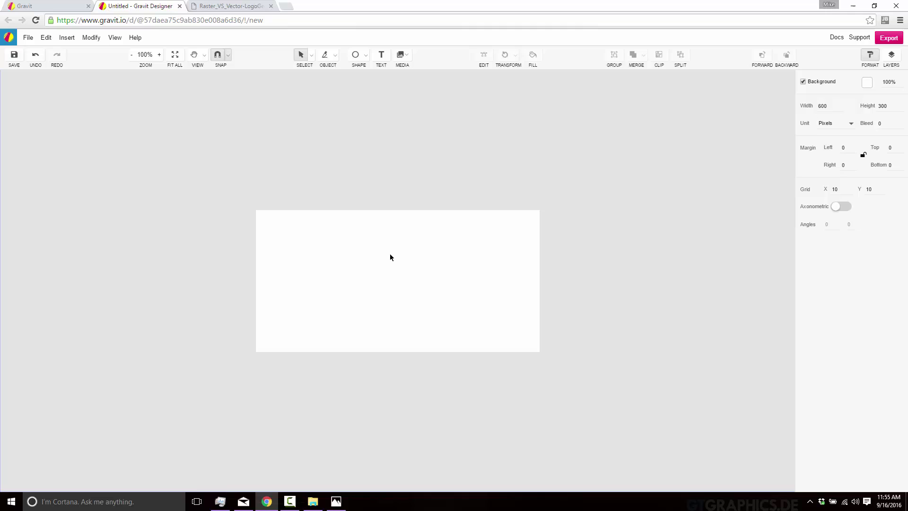
pyautogui.click(357, 55)
pyautogui.click(364, 57)
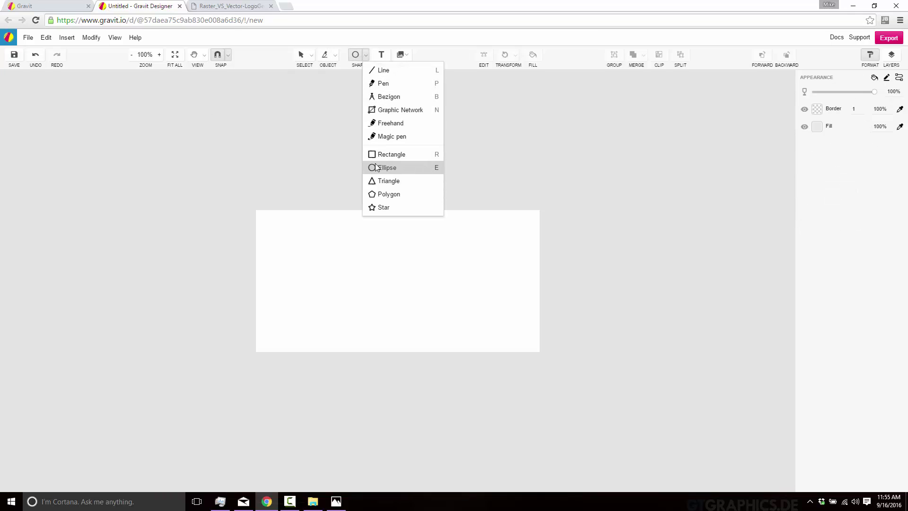
pyautogui.click(392, 154)
pyautogui.moveTo(295, 238); pyautogui.dragTo(490, 314)
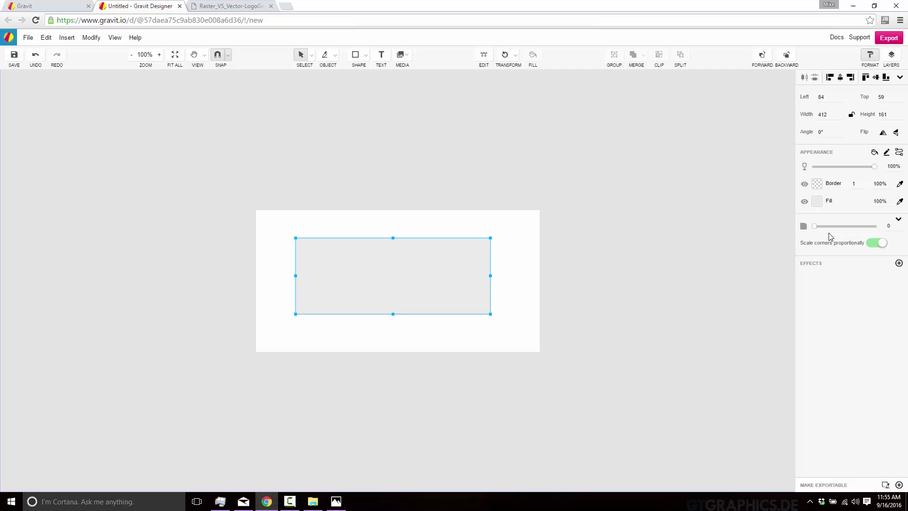
pyautogui.moveTo(814, 226); pyautogui.dragTo(834, 226)
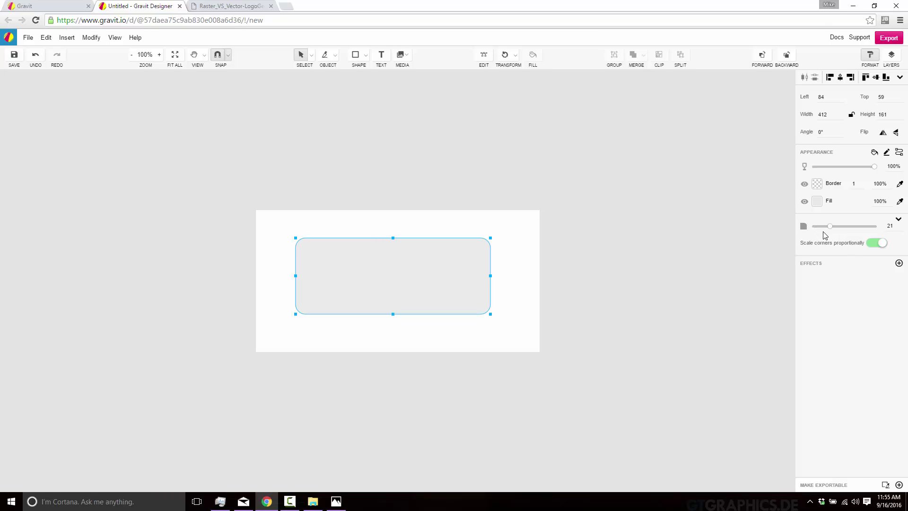
# Fill the rectangle dark grey #313030 and add an Inner Glow of radius about 21.9
pyautogui.click(818, 205)
pyautogui.moveTo(724, 226)
pyautogui.mouseDown()
pyautogui.moveTo(737, 250)
pyautogui.moveTo(726, 274)
pyautogui.mouseUp()
pyautogui.click(858, 339)
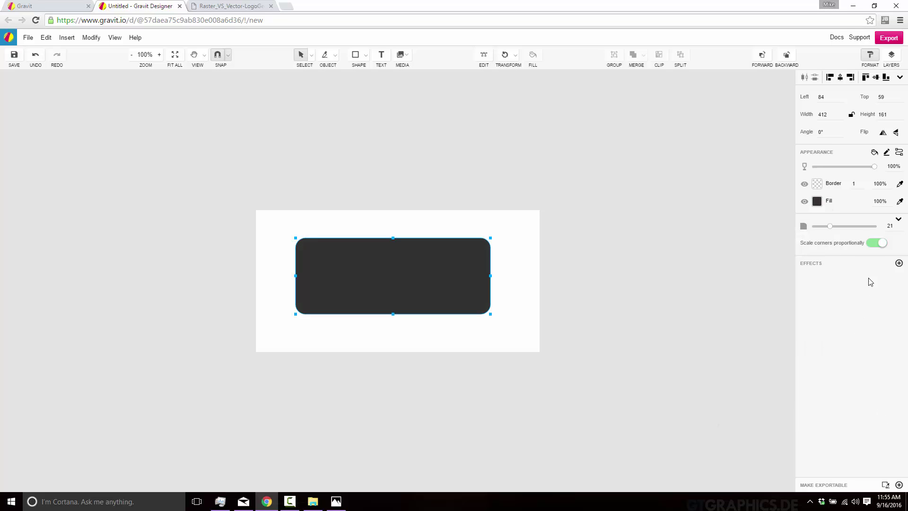
pyautogui.click(898, 264)
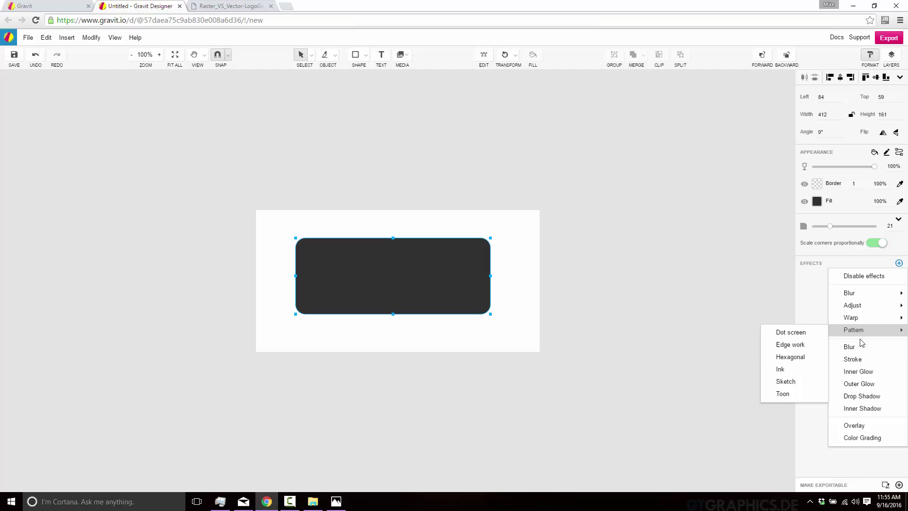
pyautogui.click(867, 372)
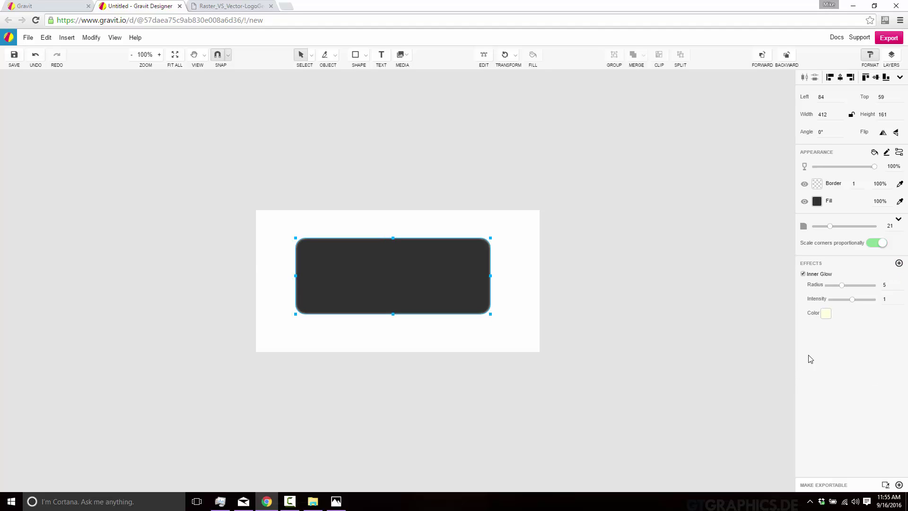
pyautogui.moveTo(856, 284); pyautogui.dragTo(860, 289)
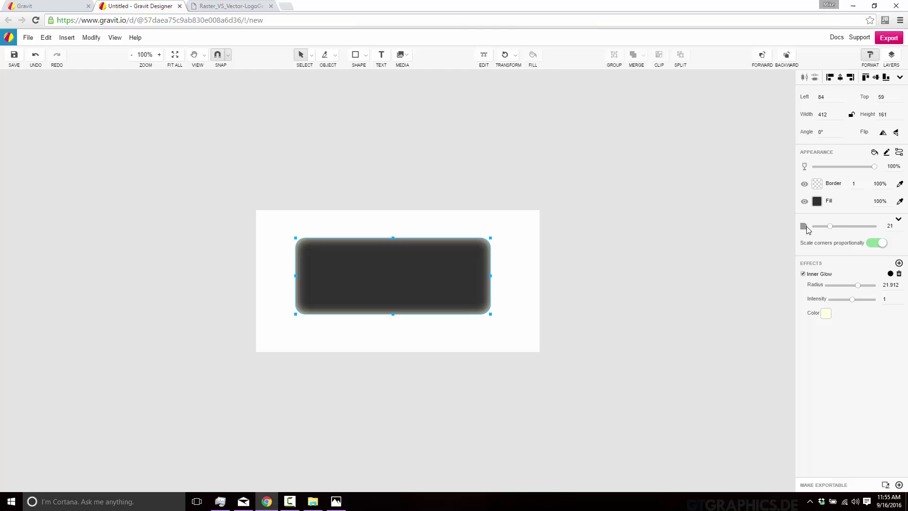
# Draw a text box on the button and type 'My Button Click Me'
pyautogui.click(381, 56)
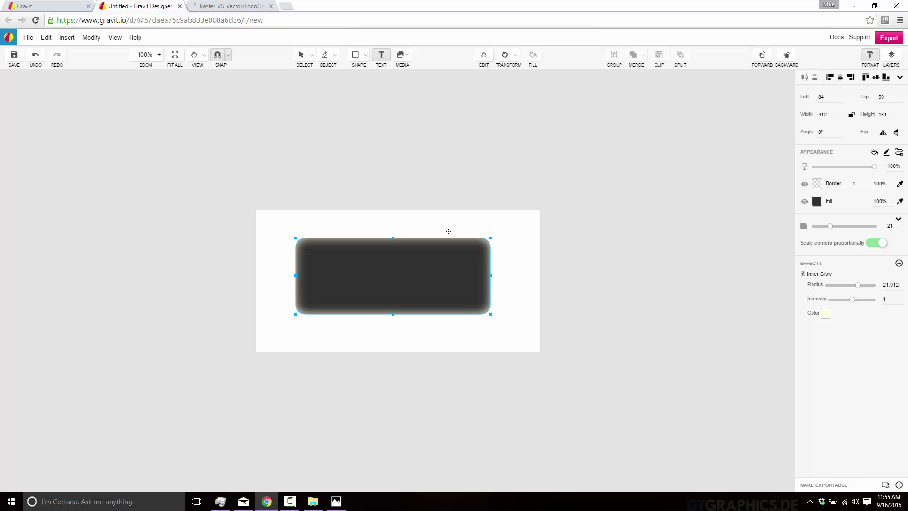
pyautogui.moveTo(326, 265); pyautogui.dragTo(464, 294)
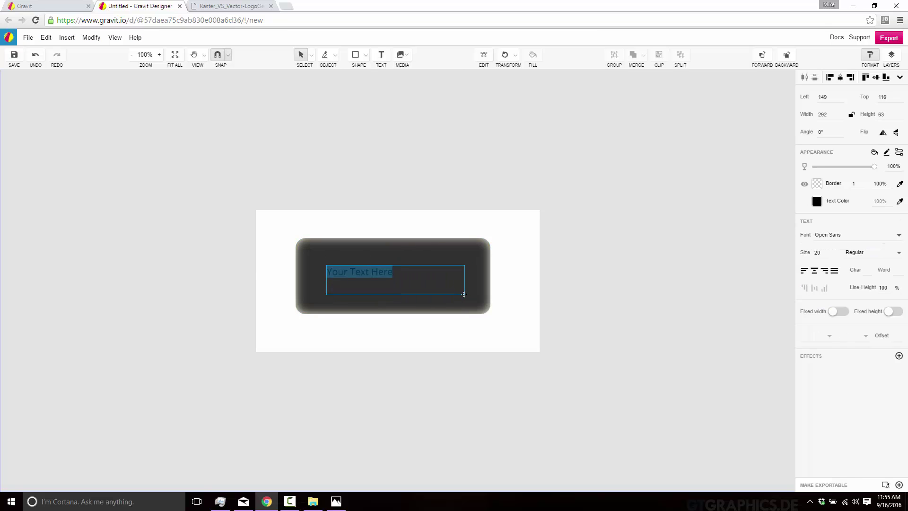
pyautogui.write('My But')
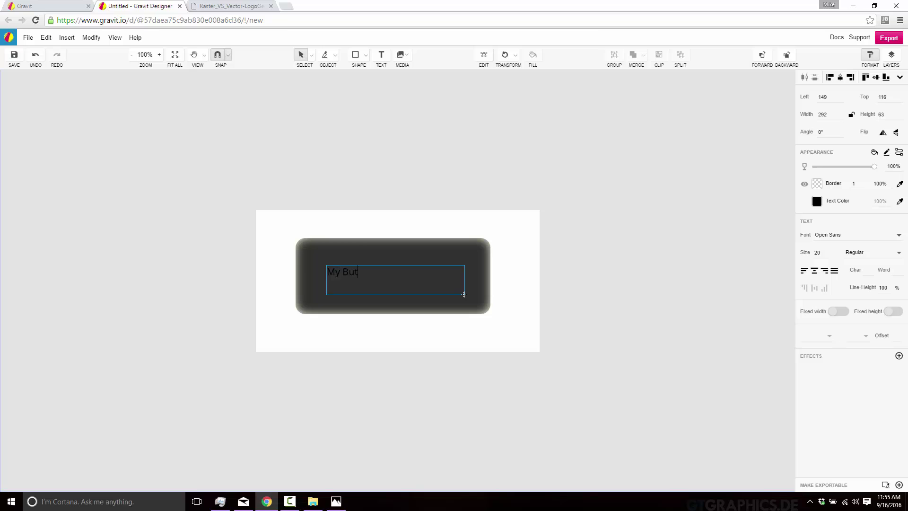
pyautogui.write('ton Click Me')
# Set the label's font size to 40 and center-align its lines
pyautogui.tripleClick(407, 282)
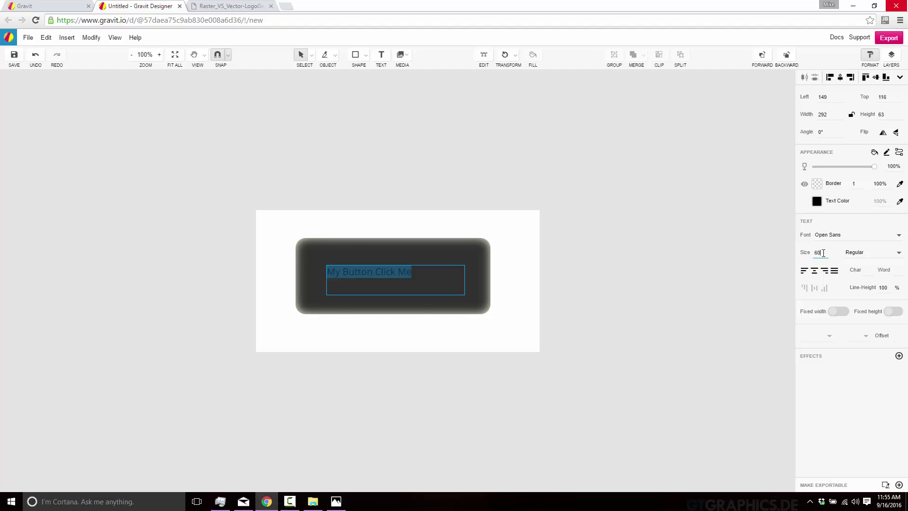
pyautogui.click(823, 253)
pyautogui.write('60')
pyautogui.press('Return')
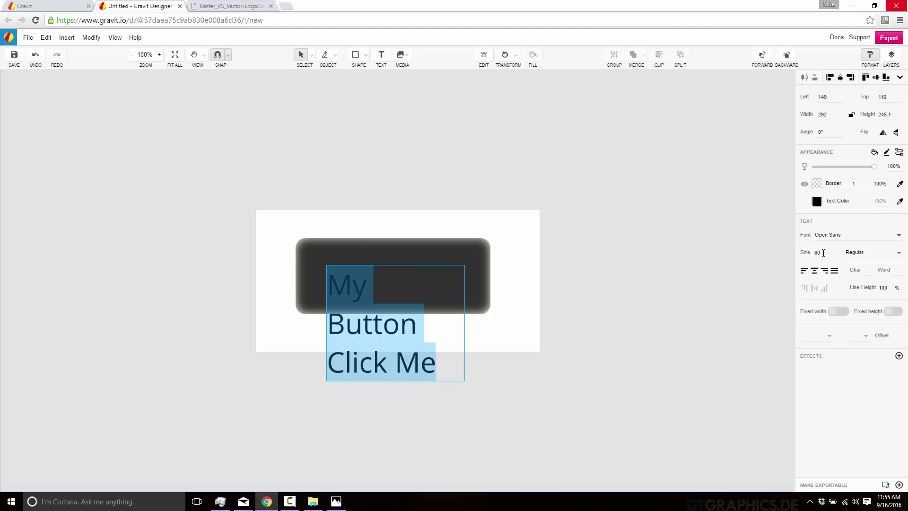
pyautogui.click(823, 253)
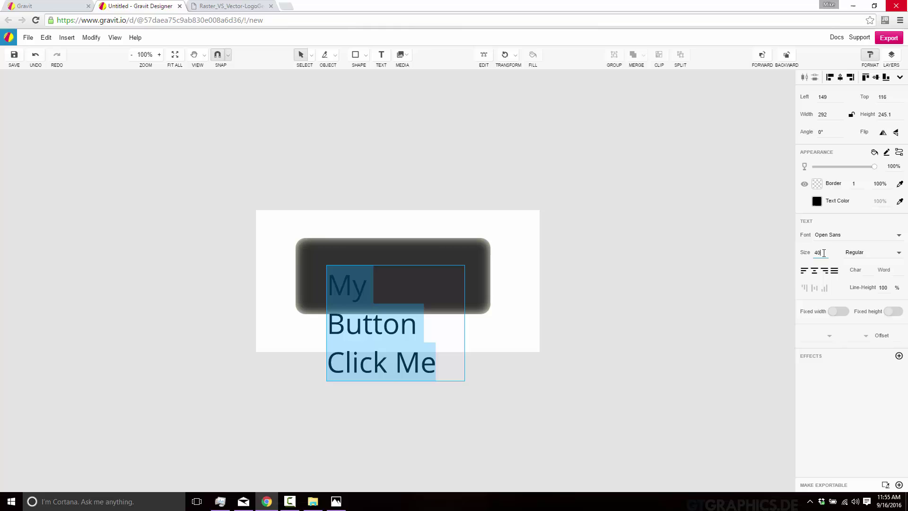
pyautogui.press('Return')
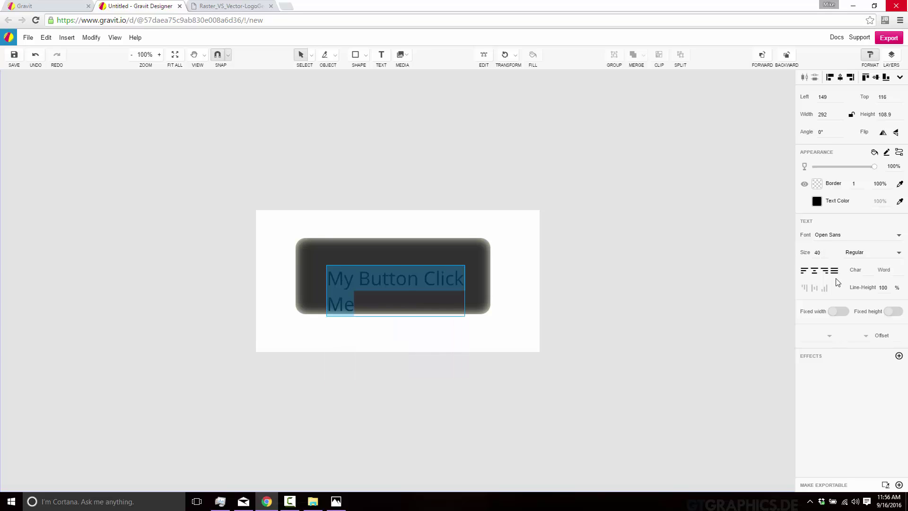
pyautogui.click(812, 271)
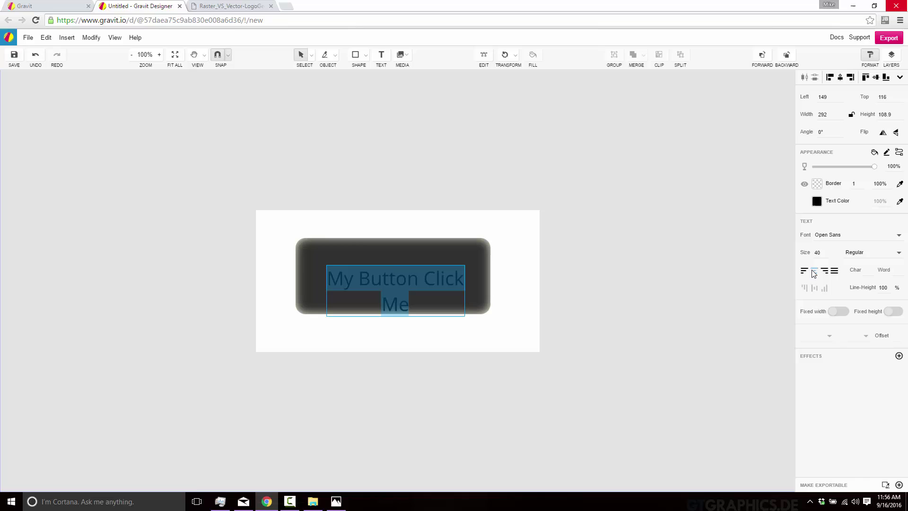
pyautogui.click(814, 272)
# Add an Outer Glow to the label and move it to sit centred on the button
pyautogui.click(900, 356)
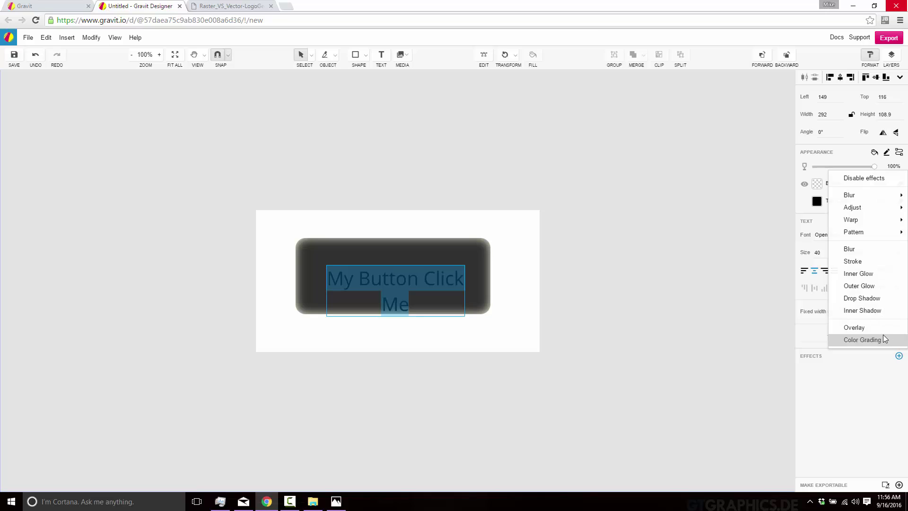
pyautogui.click(858, 286)
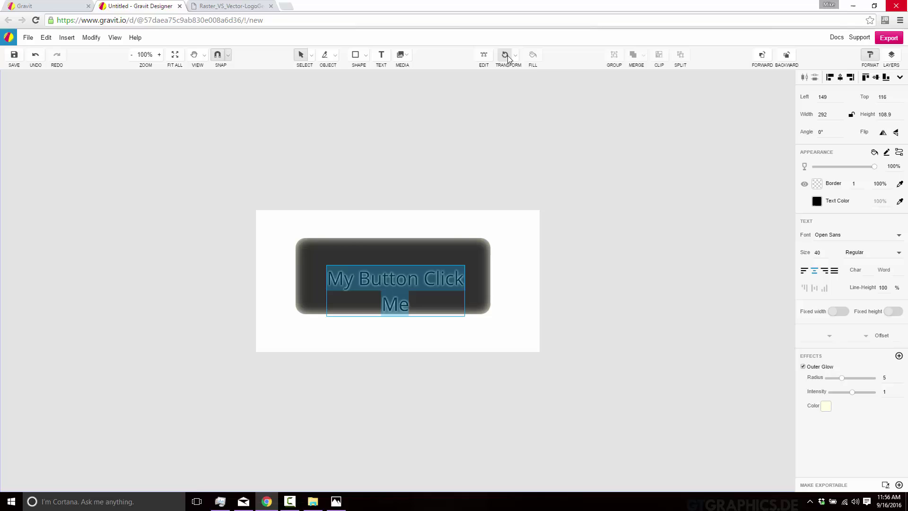
pyautogui.click(415, 279)
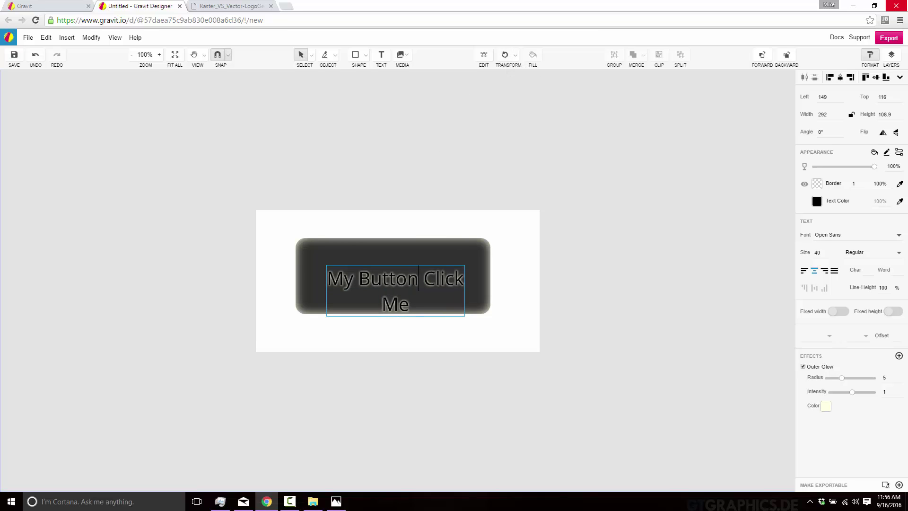
pyautogui.press('Escape')
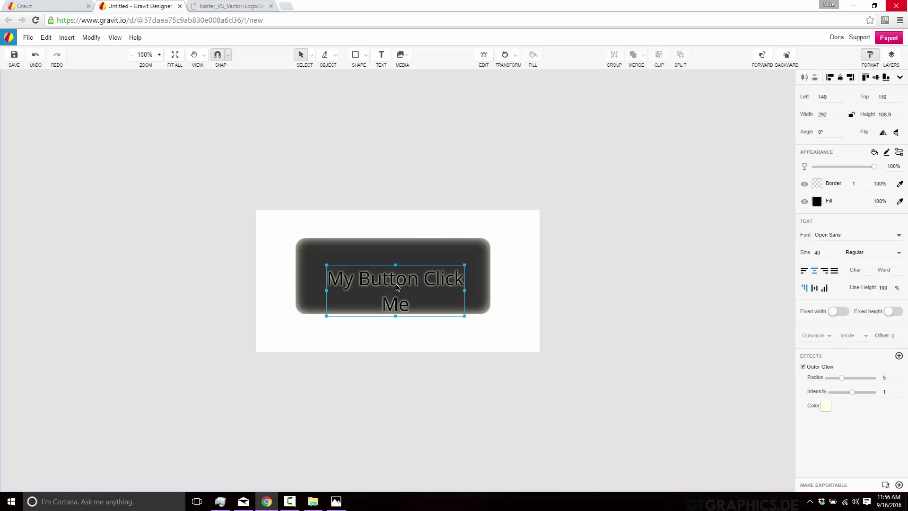
pyautogui.moveTo(397, 287); pyautogui.dragTo(393, 272)
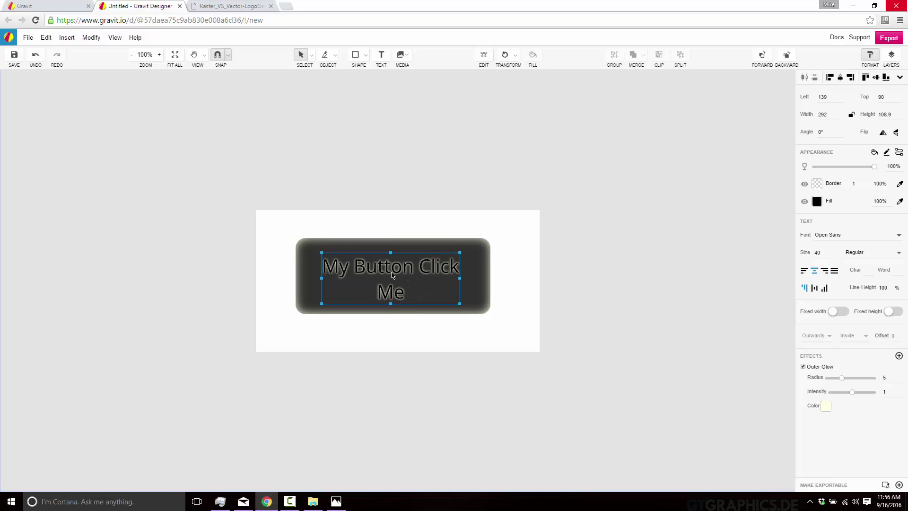
pyautogui.click(439, 366)
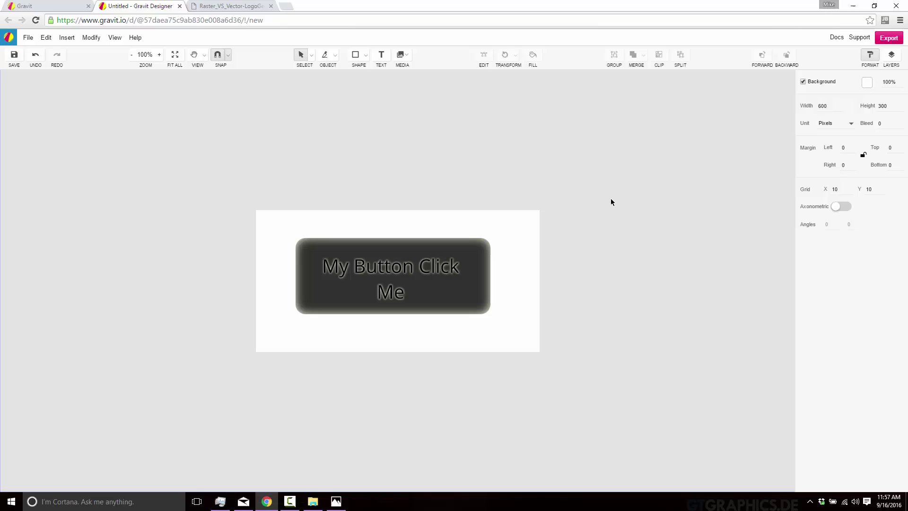
# Save the design as 'SavedButton' and bring up the file commands
pyautogui.click(19, 56)
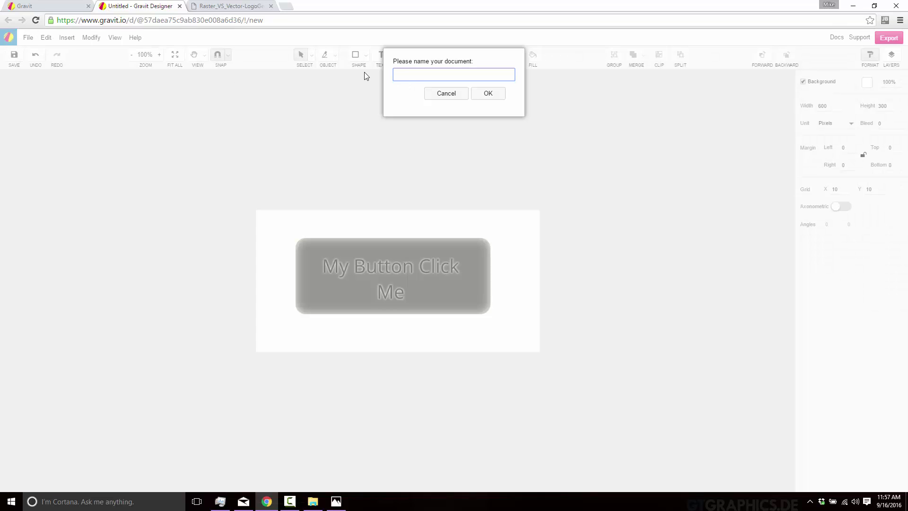
pyautogui.write('SavedButton')
pyautogui.press('Return')
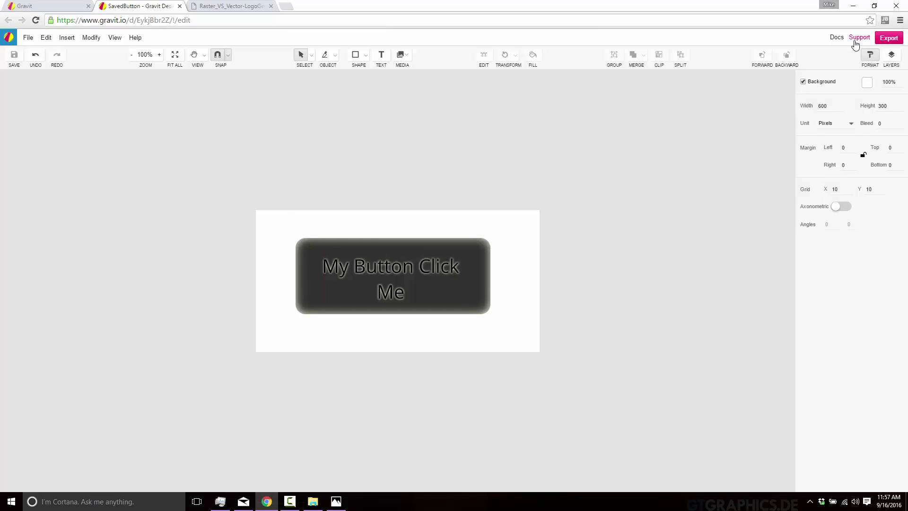
pyautogui.click(28, 40)
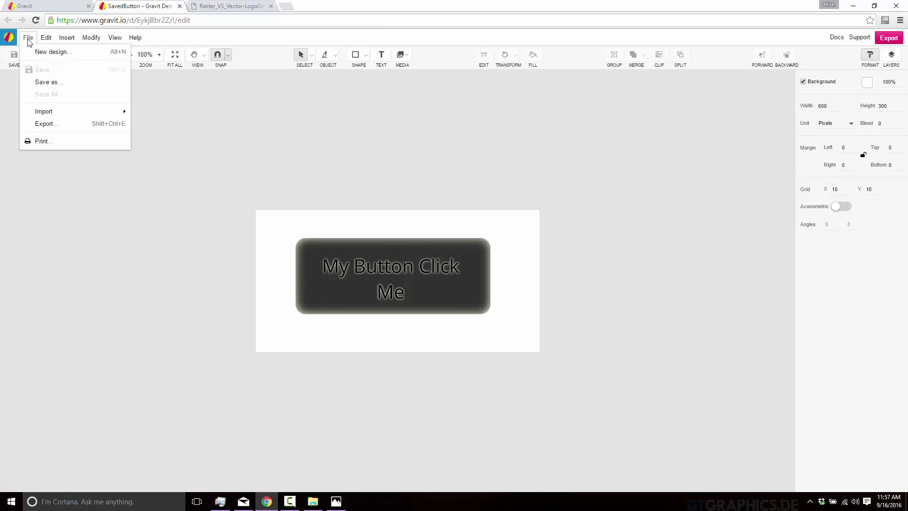
pyautogui.click(56, 122)
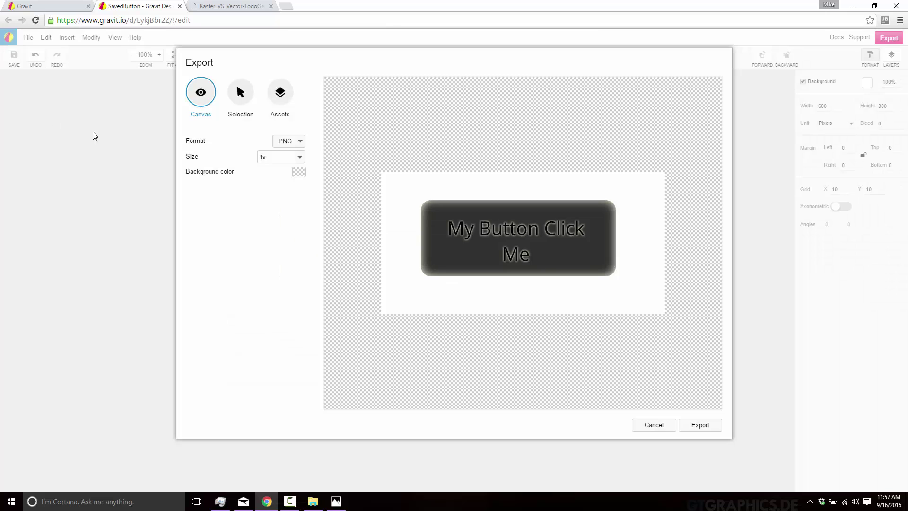
pyautogui.click(288, 142)
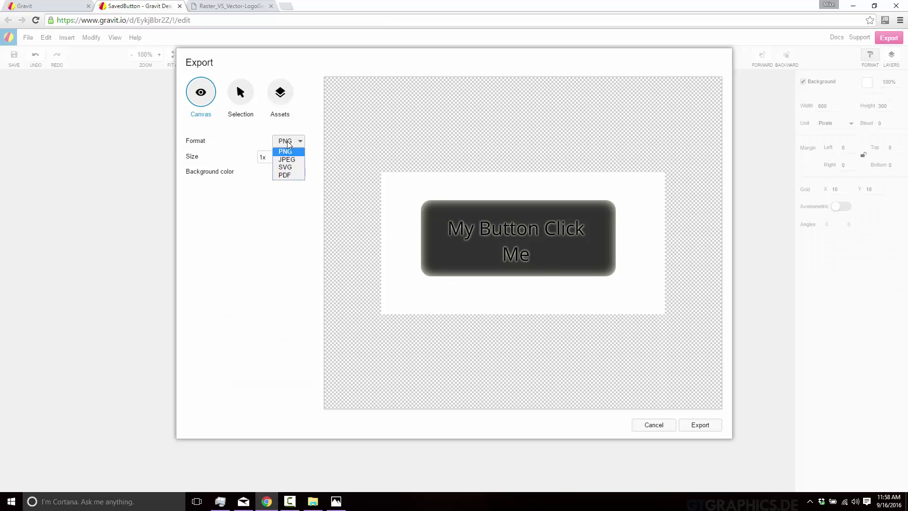
pyautogui.click(289, 168)
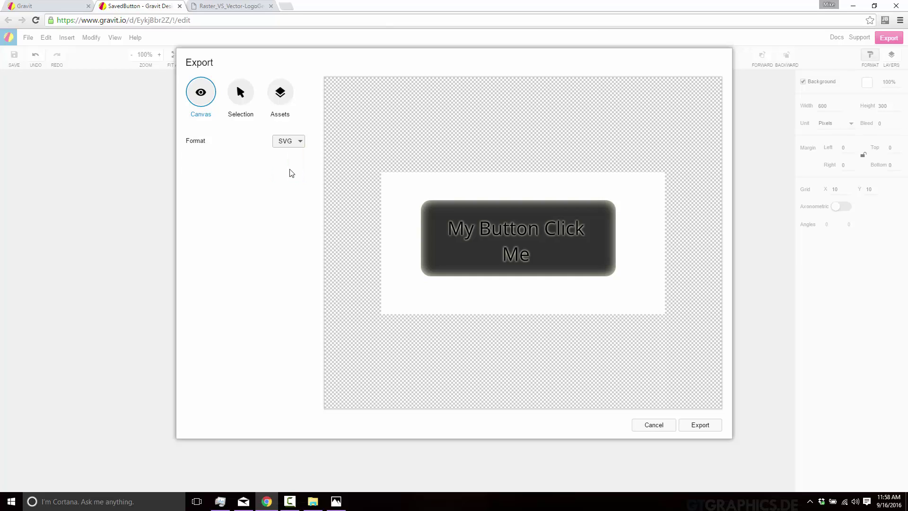
pyautogui.click(300, 145)
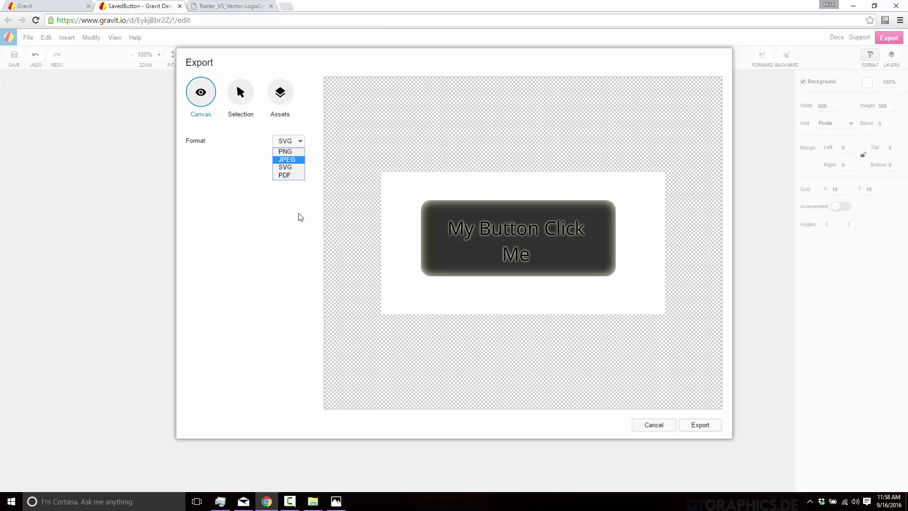
pyautogui.click(660, 424)
pyautogui.click(659, 425)
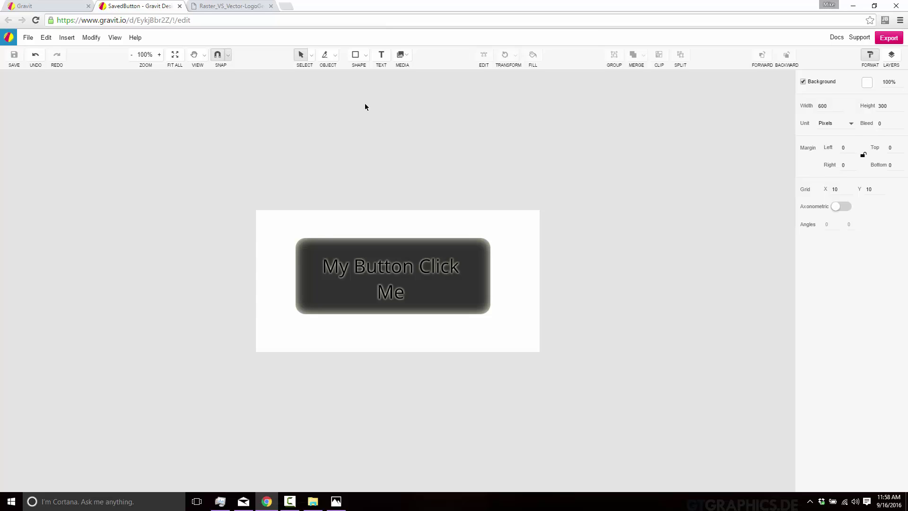
pyautogui.click(117, 38)
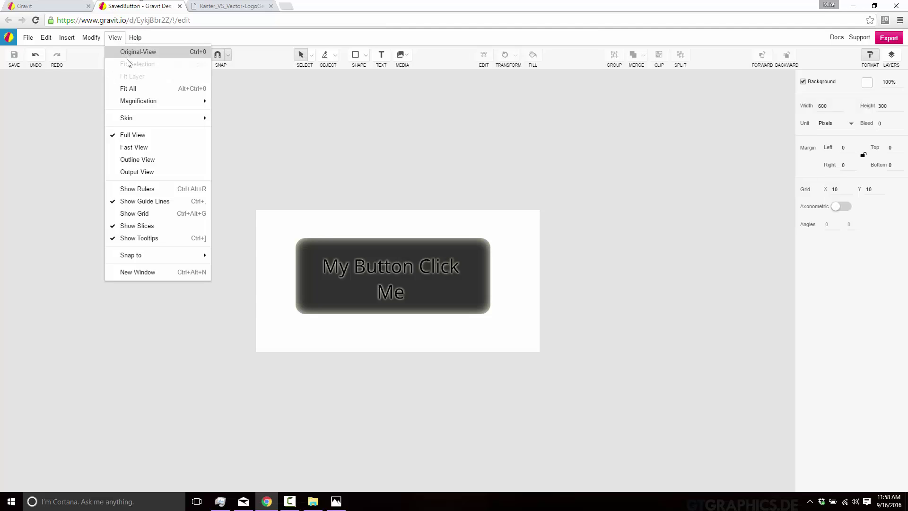
pyautogui.click(474, 196)
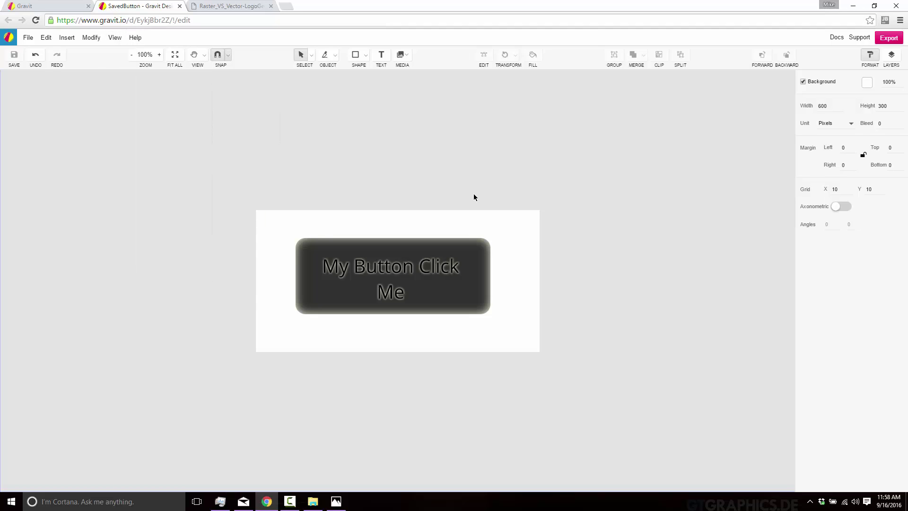